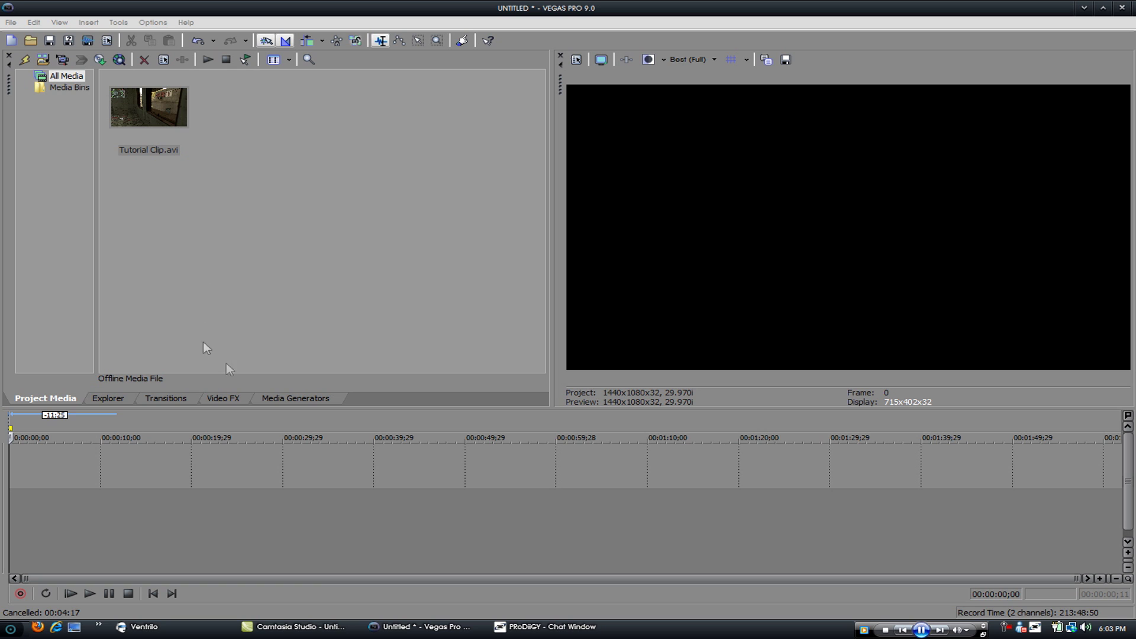
Step: Preview Tutorial Clip.avi in the trimmer, then place it at the start of the timeline
right_click(162, 103)
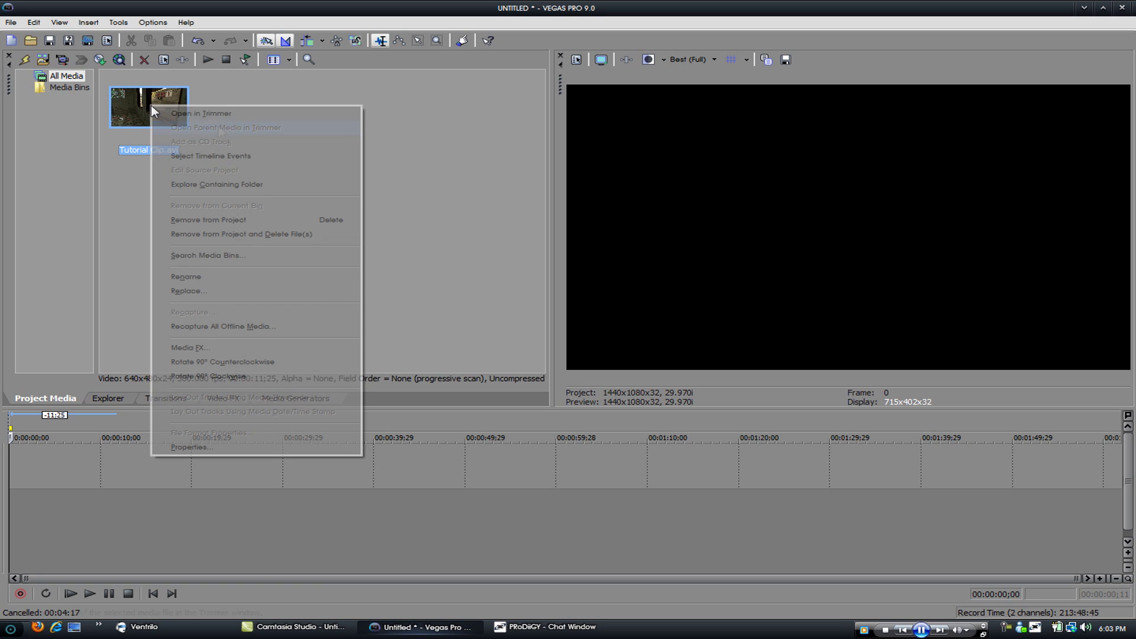
click(247, 115)
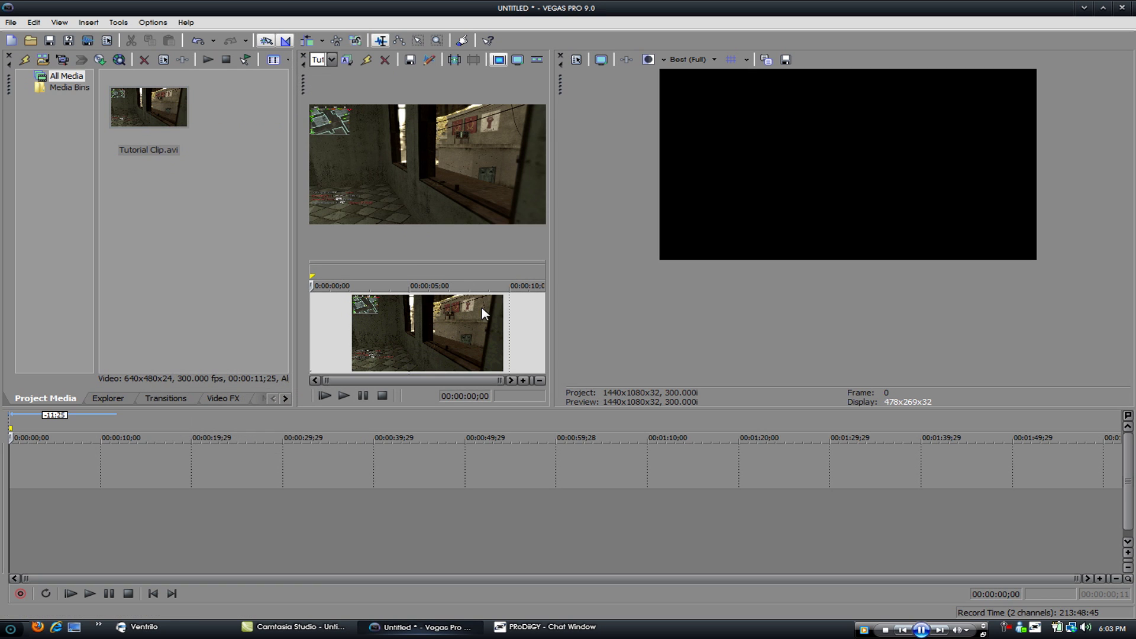
click(344, 396)
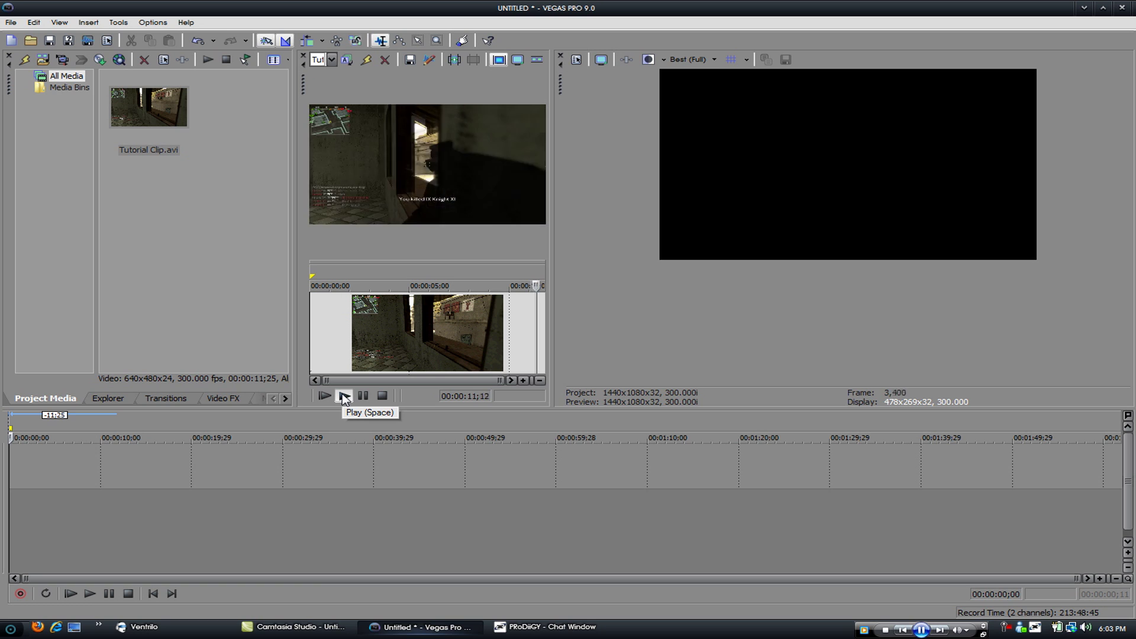
click(382, 396)
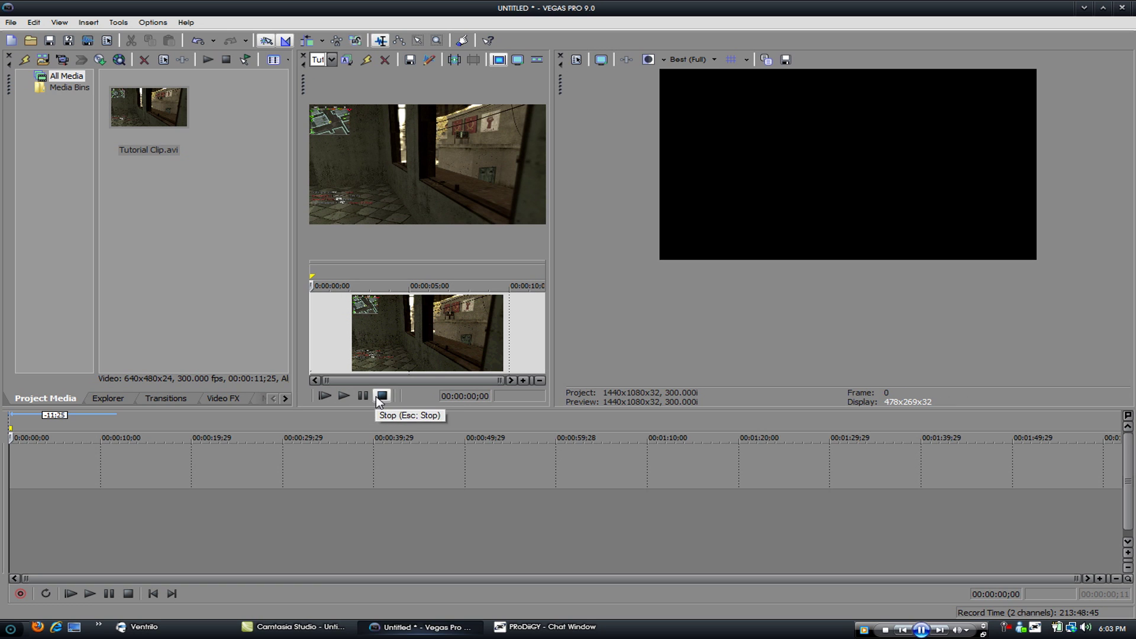
click(302, 55)
drag(149, 106, 15, 492)
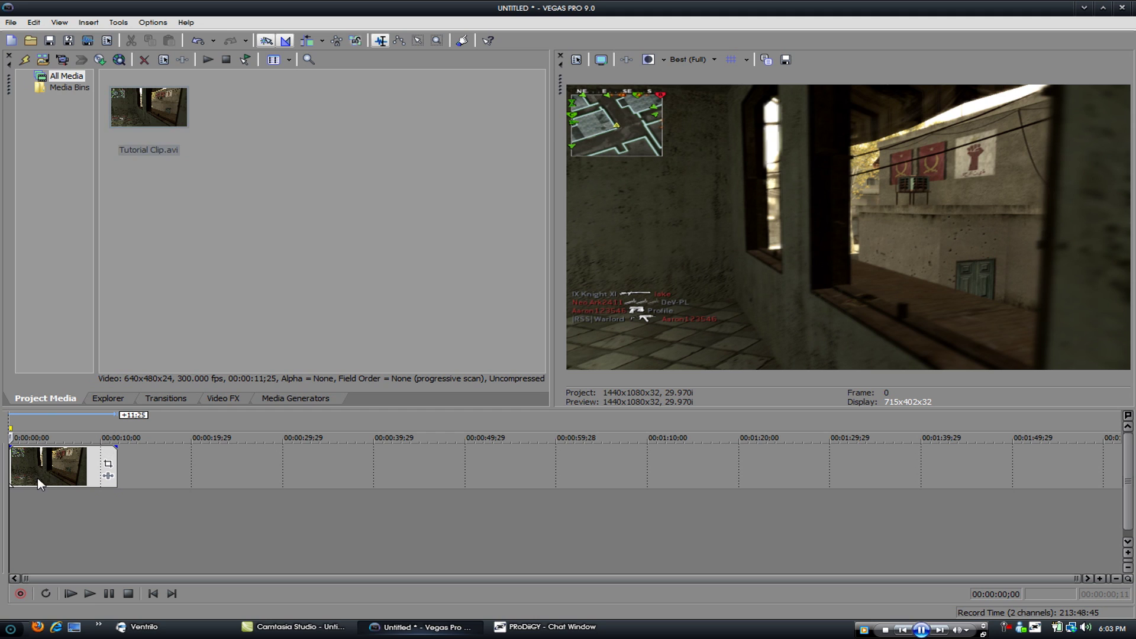
Step: Turn off Maintain aspect ratio and set pixel aspect 1.3333 (HDV 1080) in the event's properties, then open Event FX
right_click(37, 477)
click(91, 466)
click(471, 212)
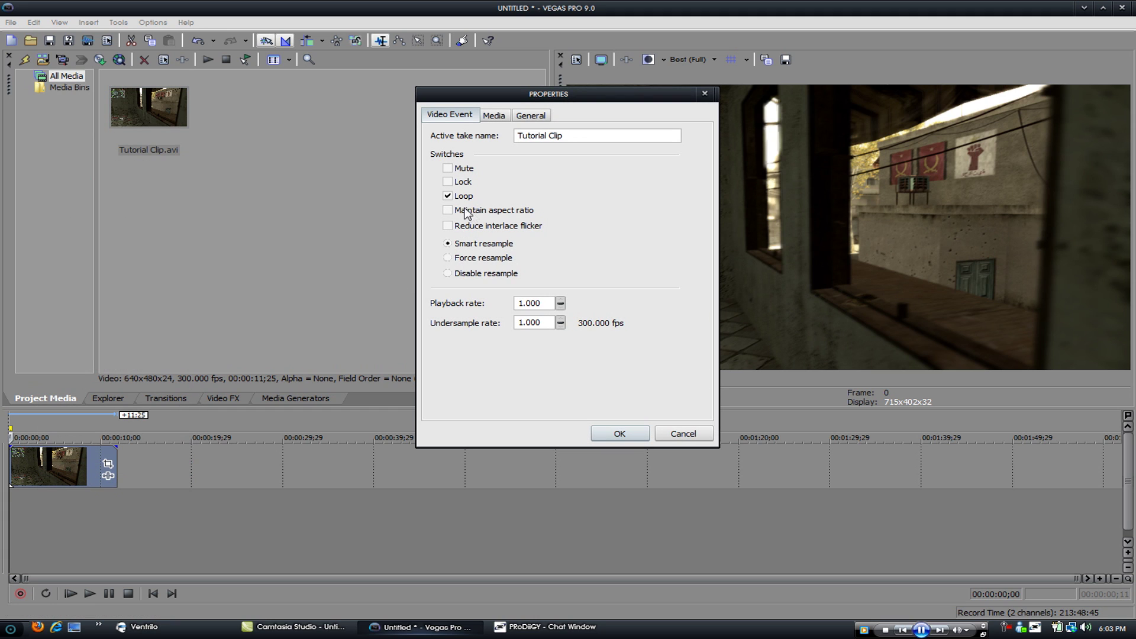
click(500, 119)
click(694, 349)
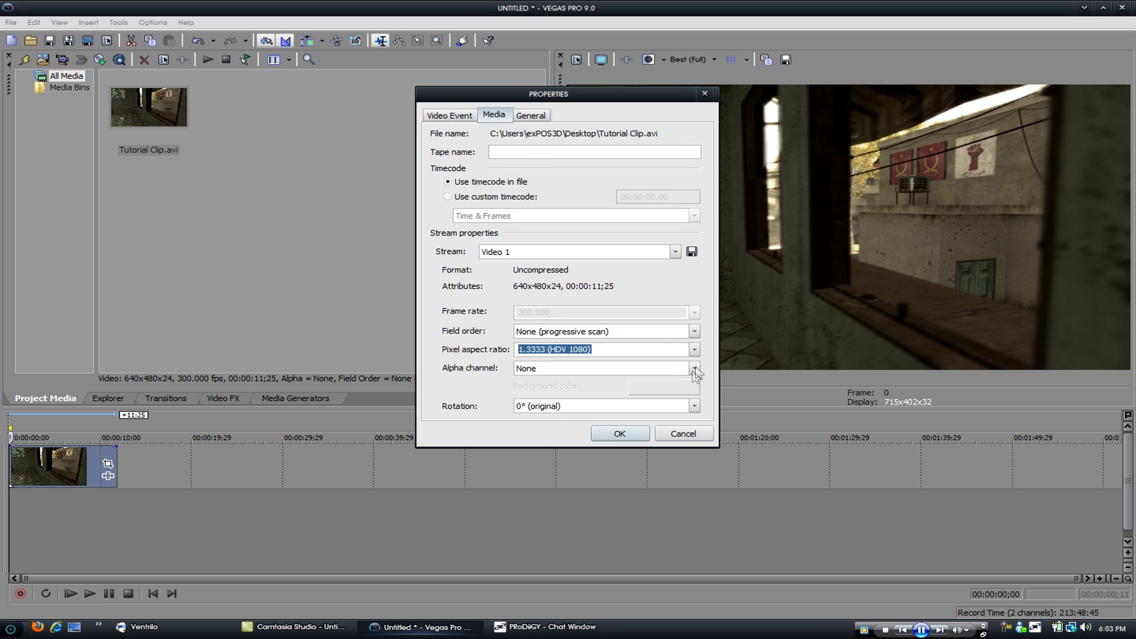
click(694, 349)
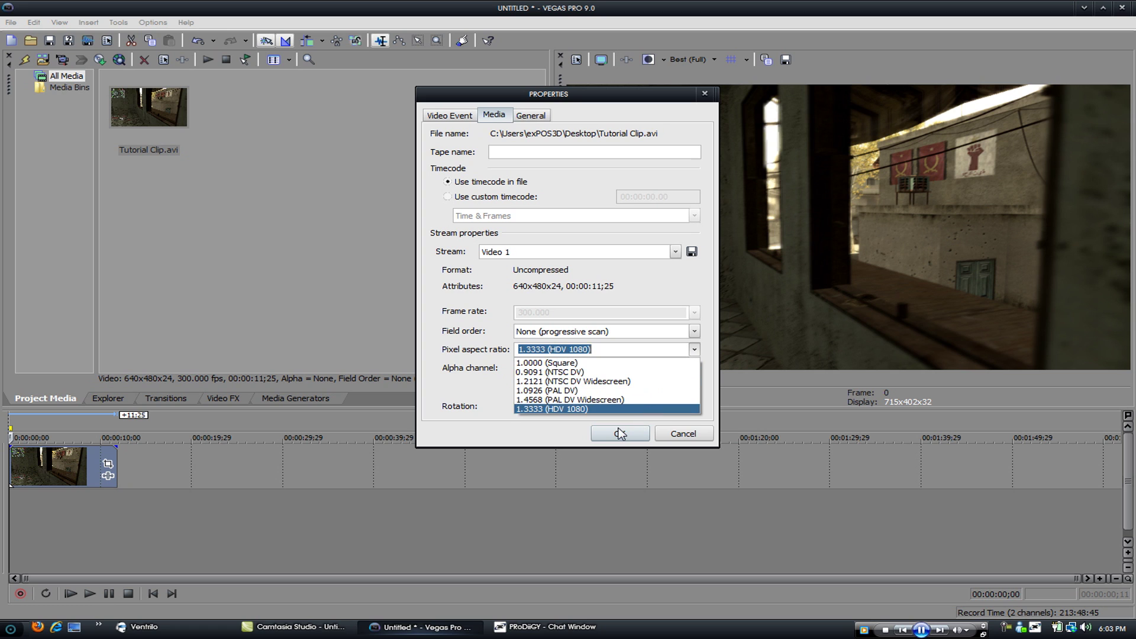
click(556, 409)
click(619, 433)
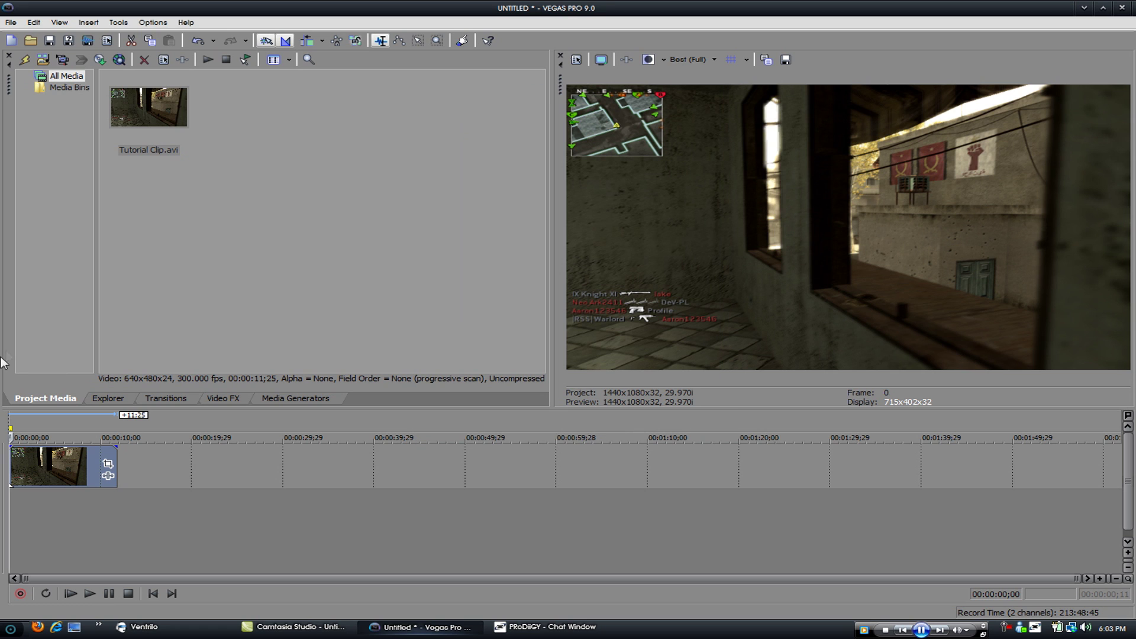
right_click(59, 470)
click(107, 477)
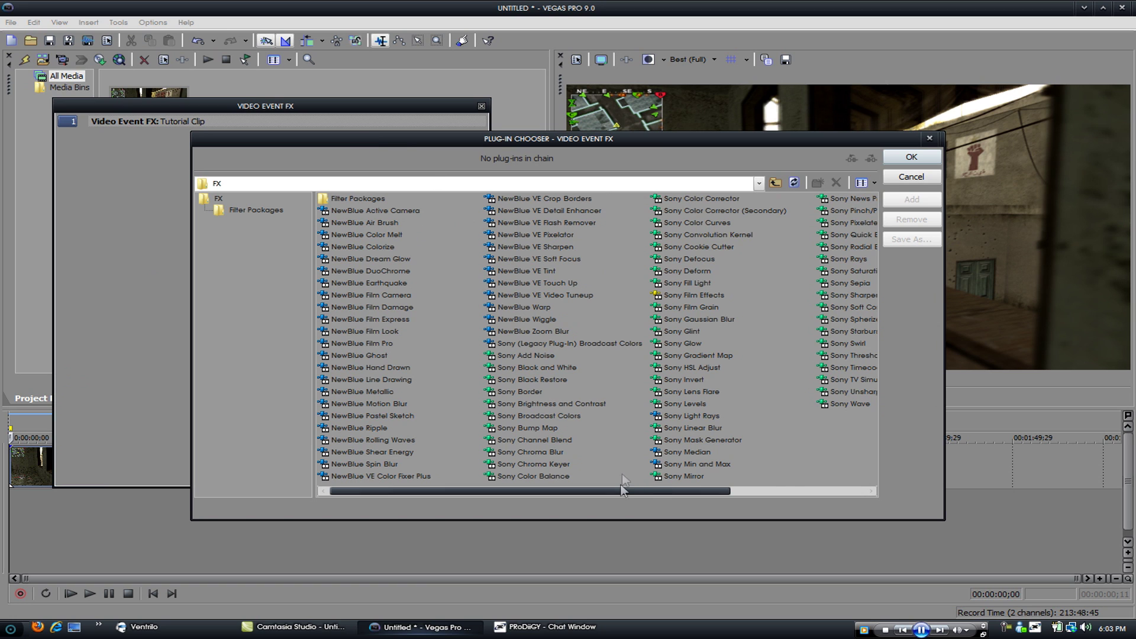
Step: Add Sony Color Corrector, Color Corrector (Secondary), Saturation Adjust and Levels to the event's FX chain
drag(527, 491, 851, 477)
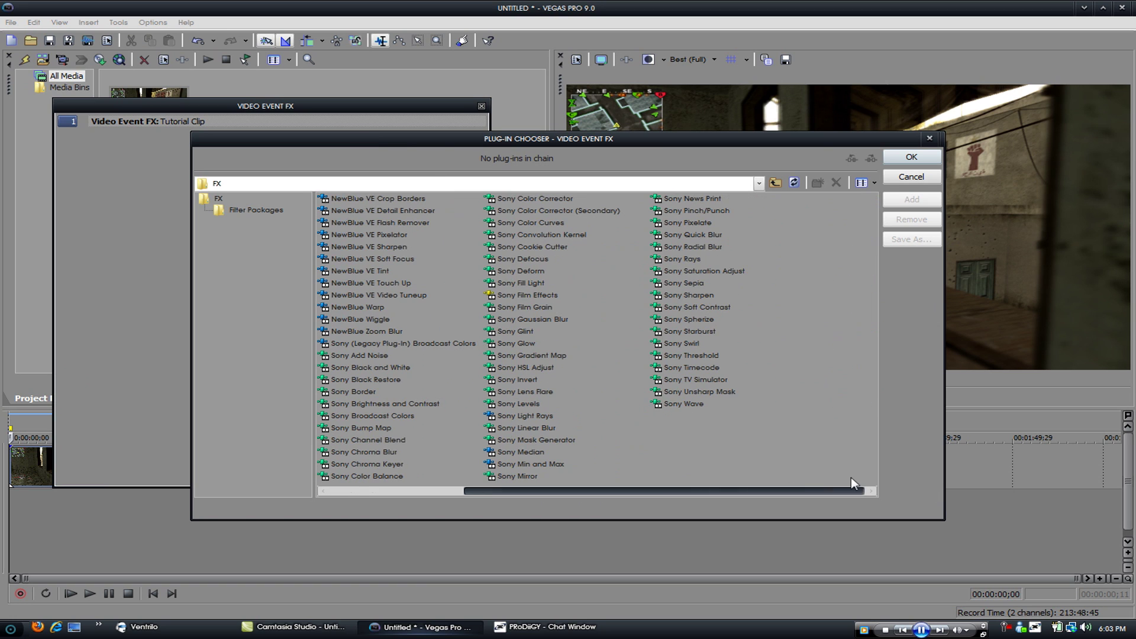
double_click(545, 200)
double_click(573, 210)
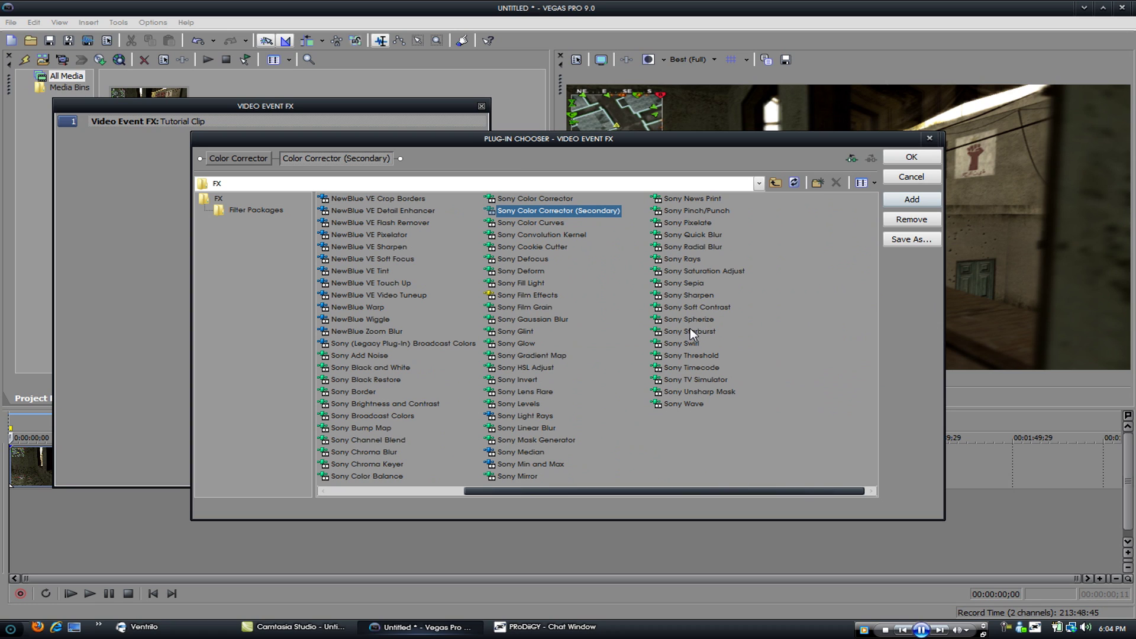
double_click(688, 271)
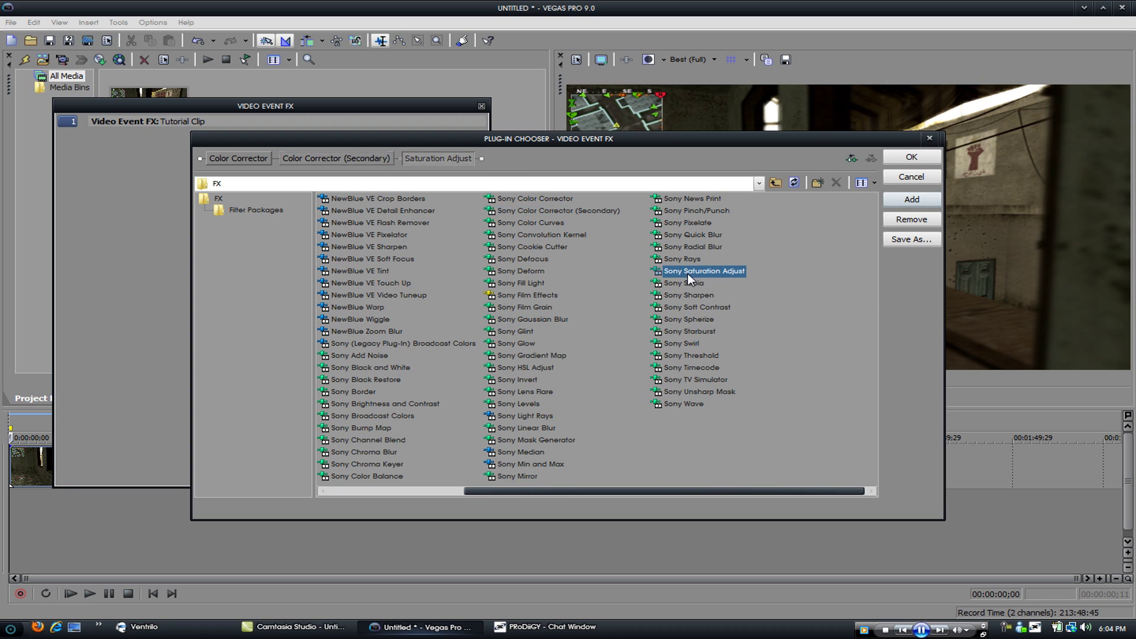
double_click(520, 403)
click(906, 159)
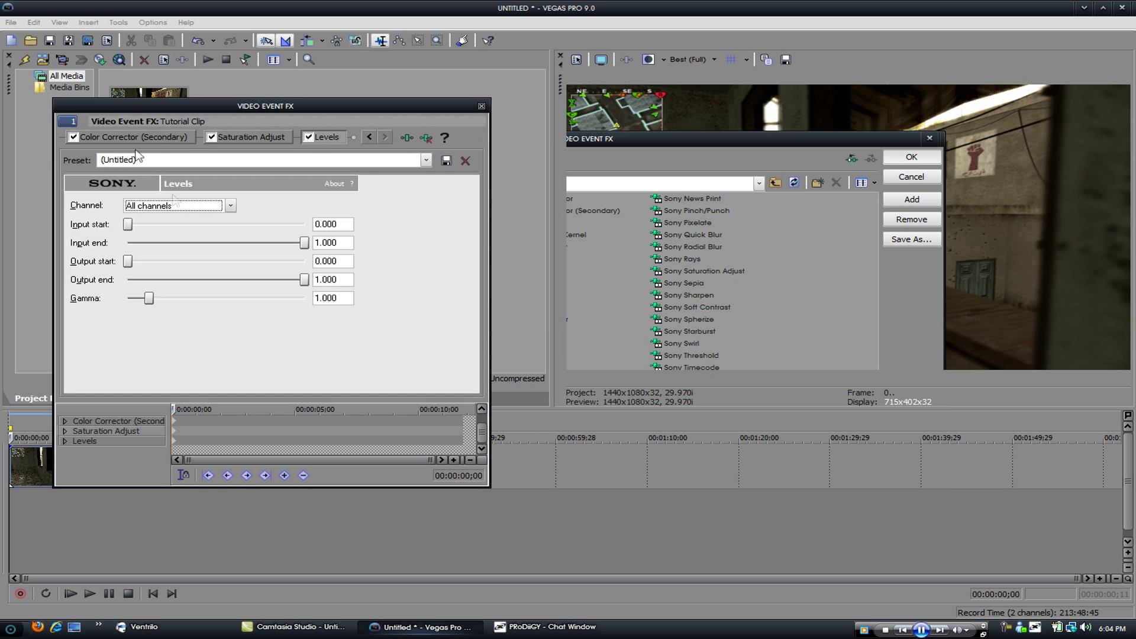
Step: In Color Corrector, shift the Low colour balance to 222.0 / 0.209
click(369, 137)
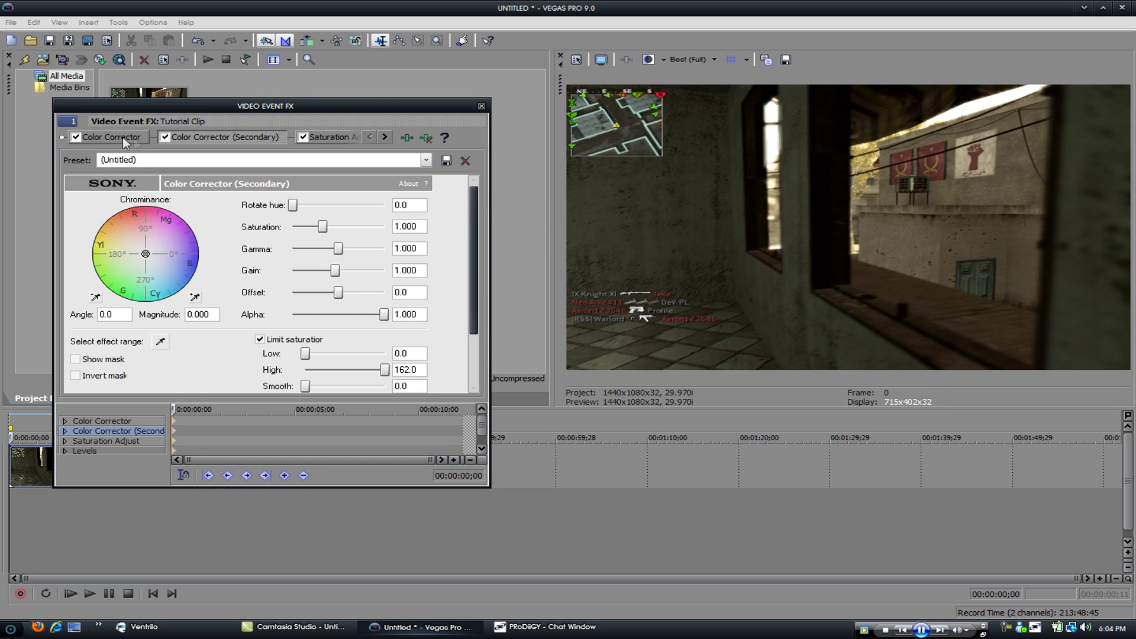
click(123, 137)
drag(126, 256, 119, 261)
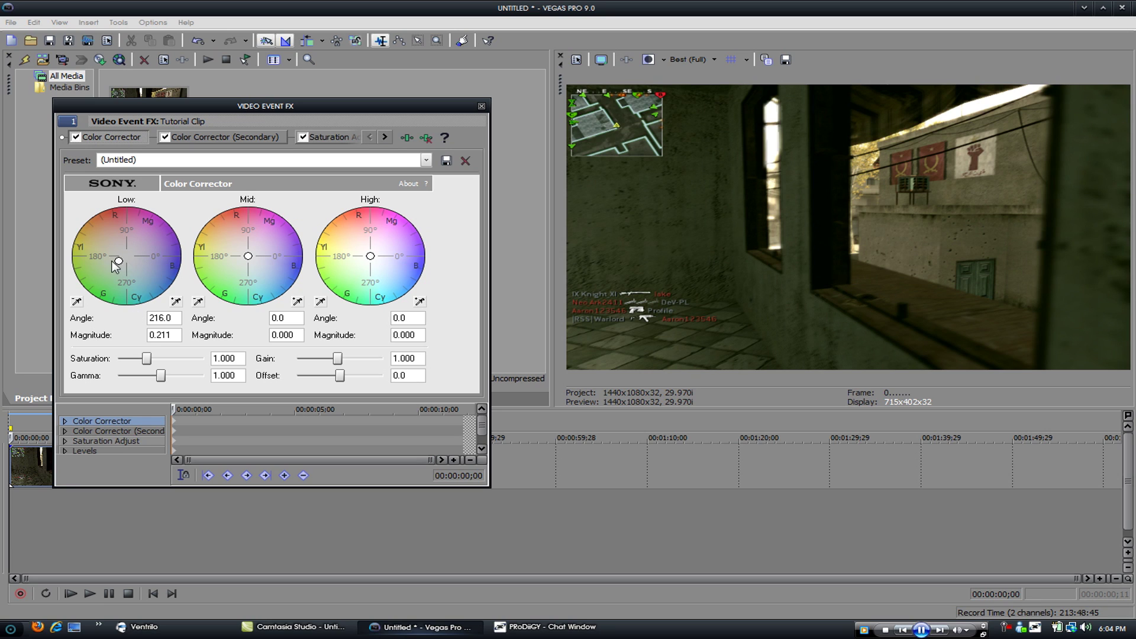
drag(118, 261, 119, 262)
Step: Tint the Mid colour balance toward orange at 109.7 / 0.461
drag(244, 256, 240, 243)
drag(239, 242, 240, 242)
drag(241, 242, 241, 236)
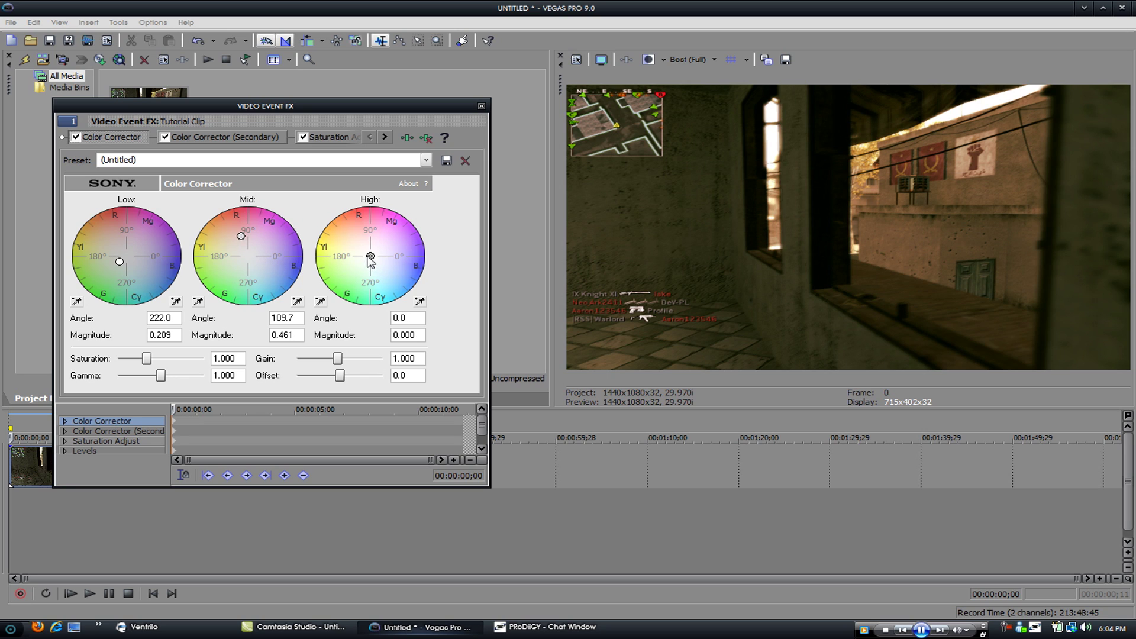
Step: Warm the High colour balance to 71.6 / 0.294 and raise saturation to 1.277
drag(369, 257, 375, 244)
drag(144, 359, 155, 362)
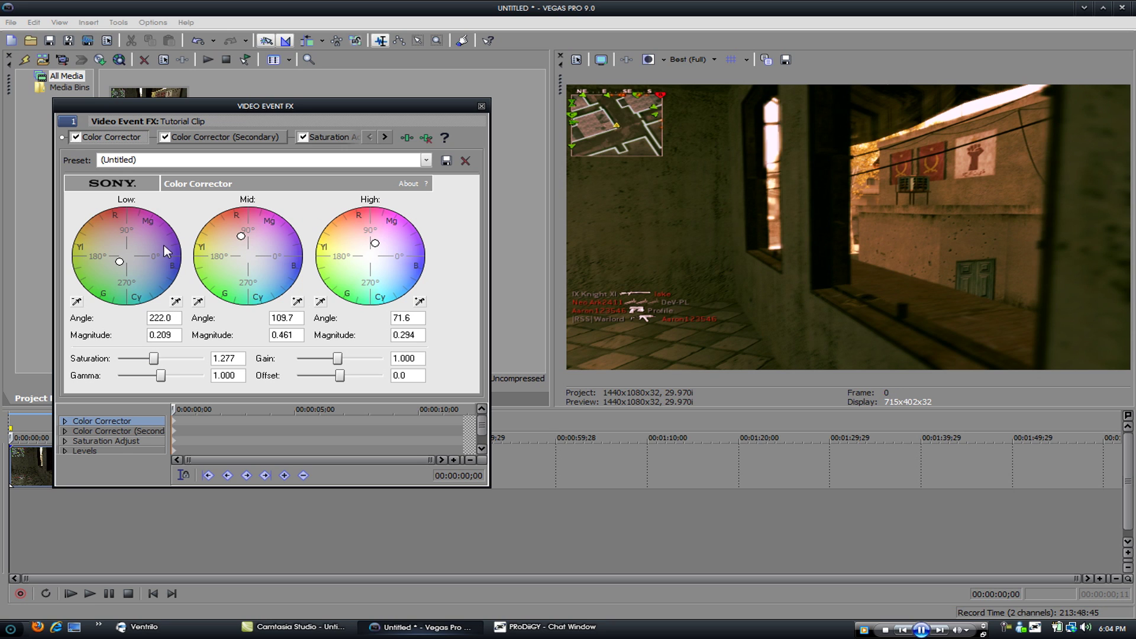
click(255, 142)
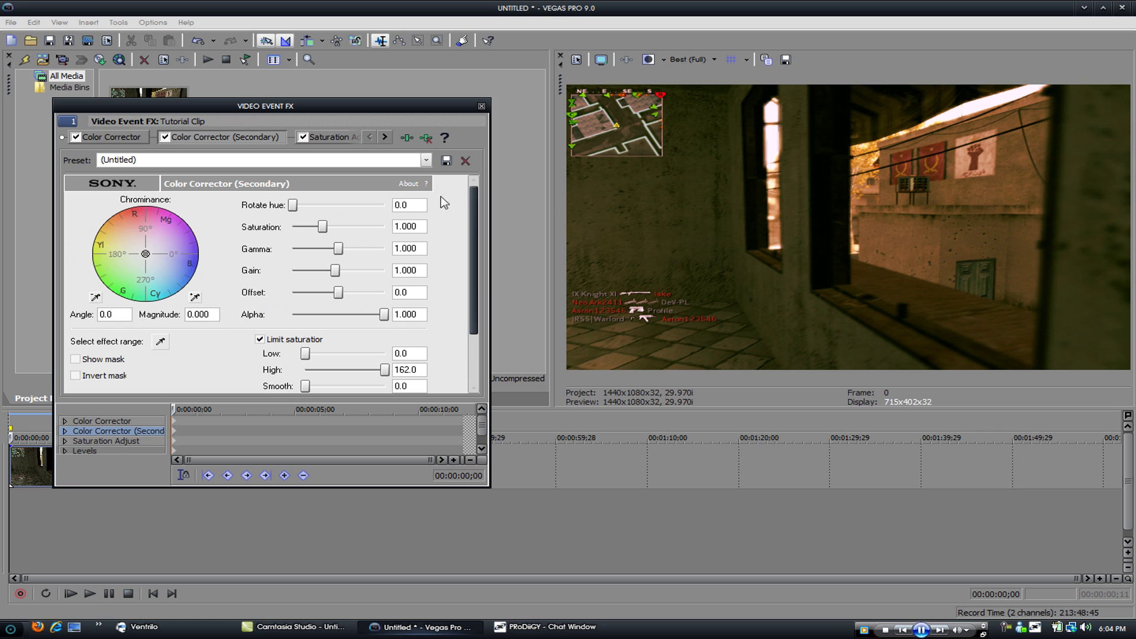
Step: Apply the Transition preset in Color Corrector (Secondary) and reset Rotate hue to 0
click(424, 163)
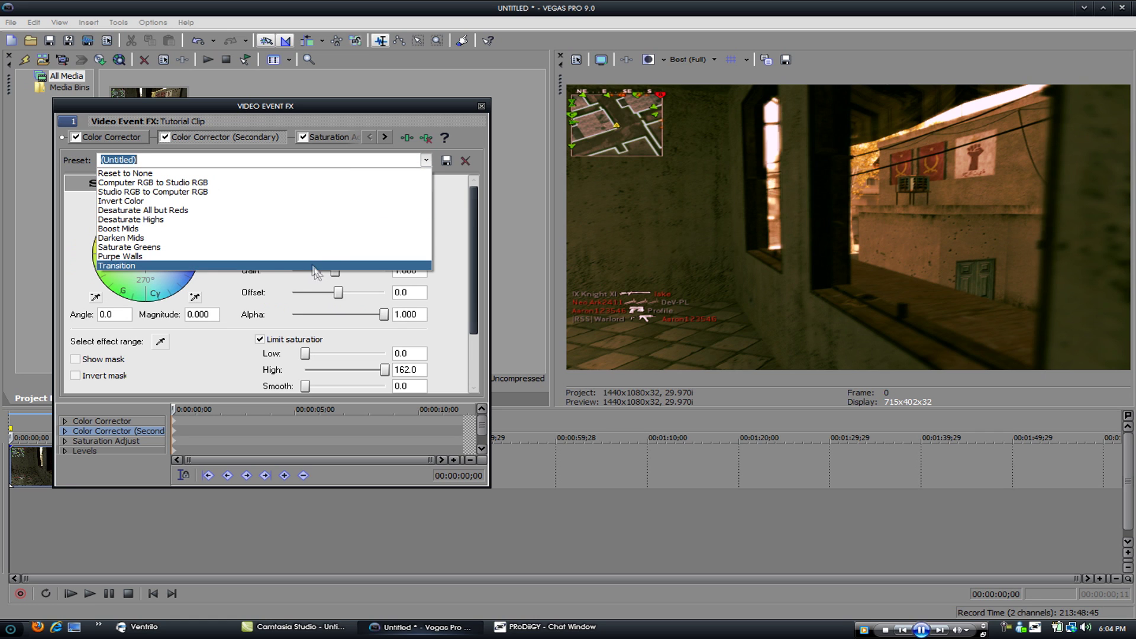
click(312, 265)
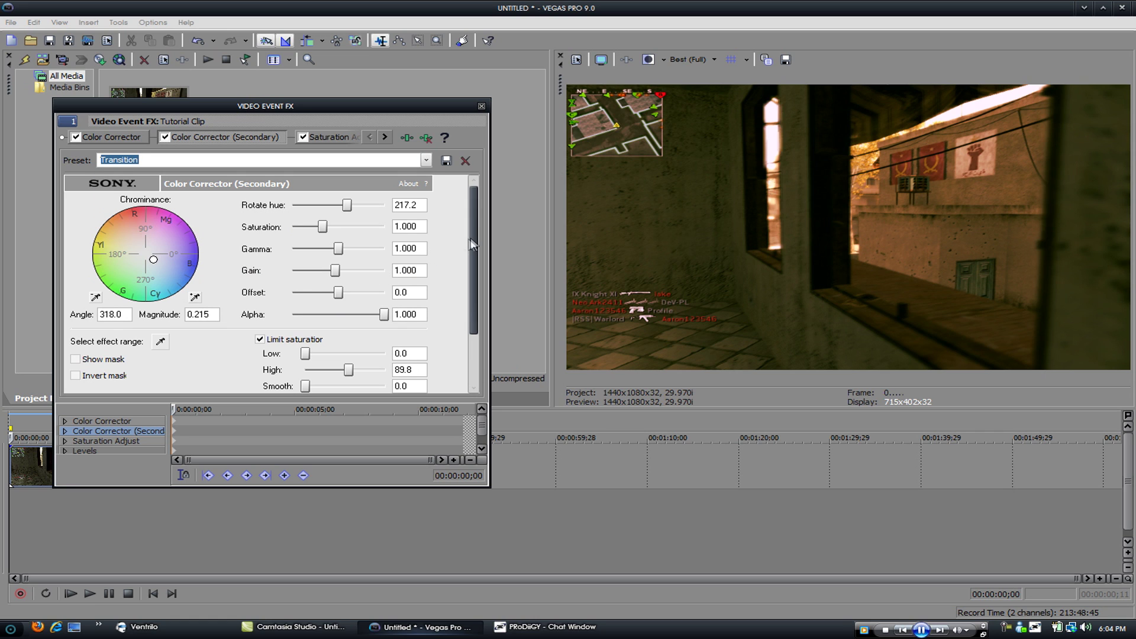
drag(472, 244, 469, 296)
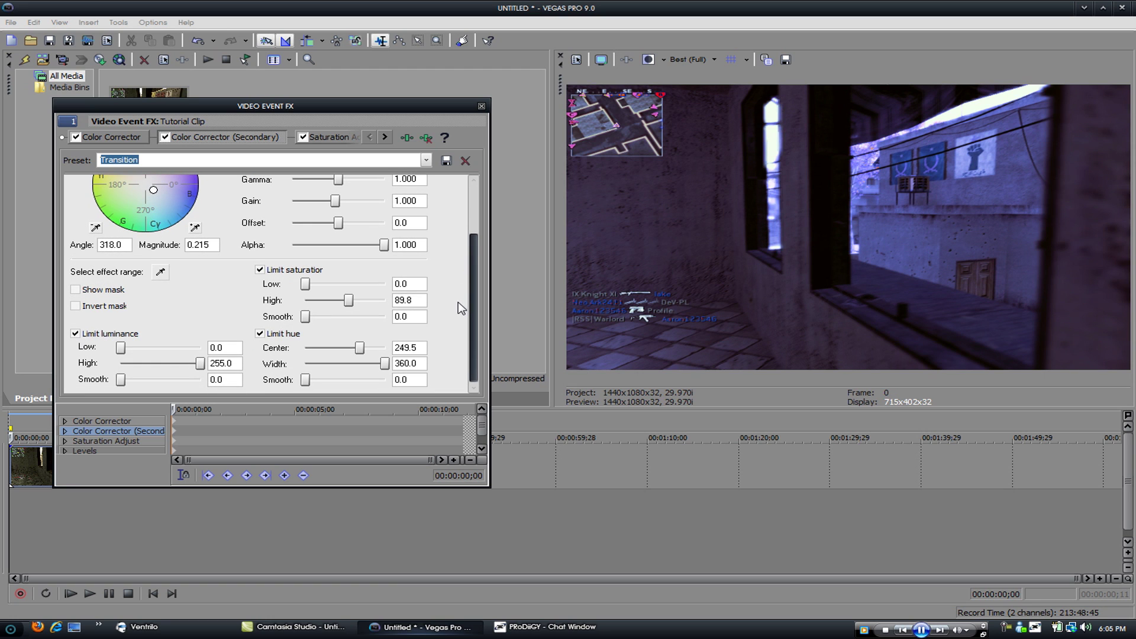
drag(472, 299, 476, 252)
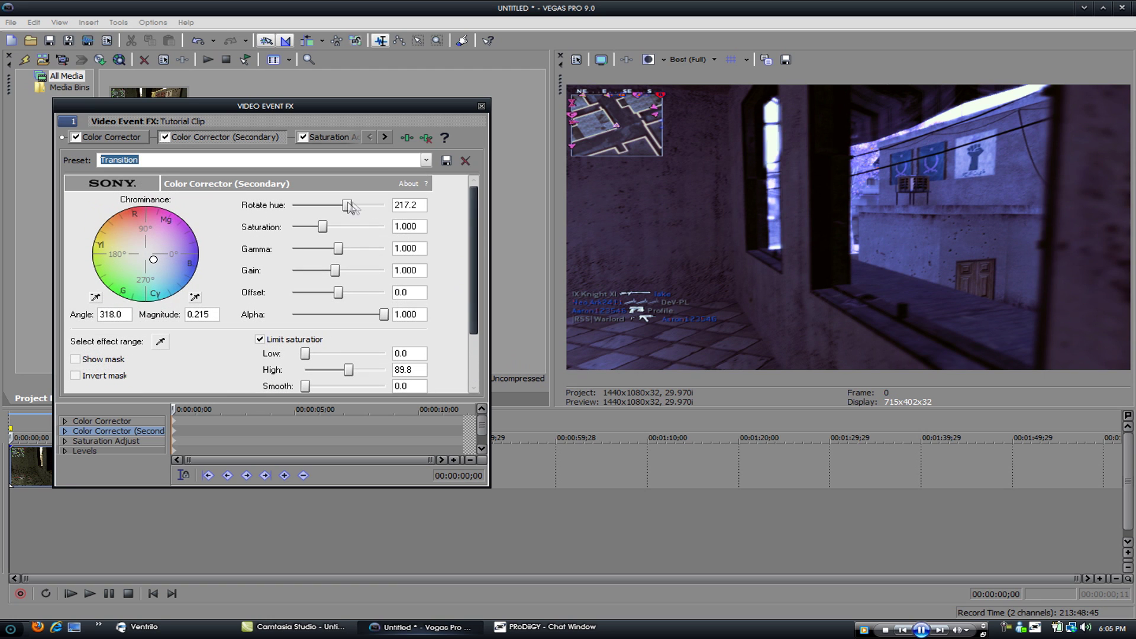
drag(348, 205, 207, 206)
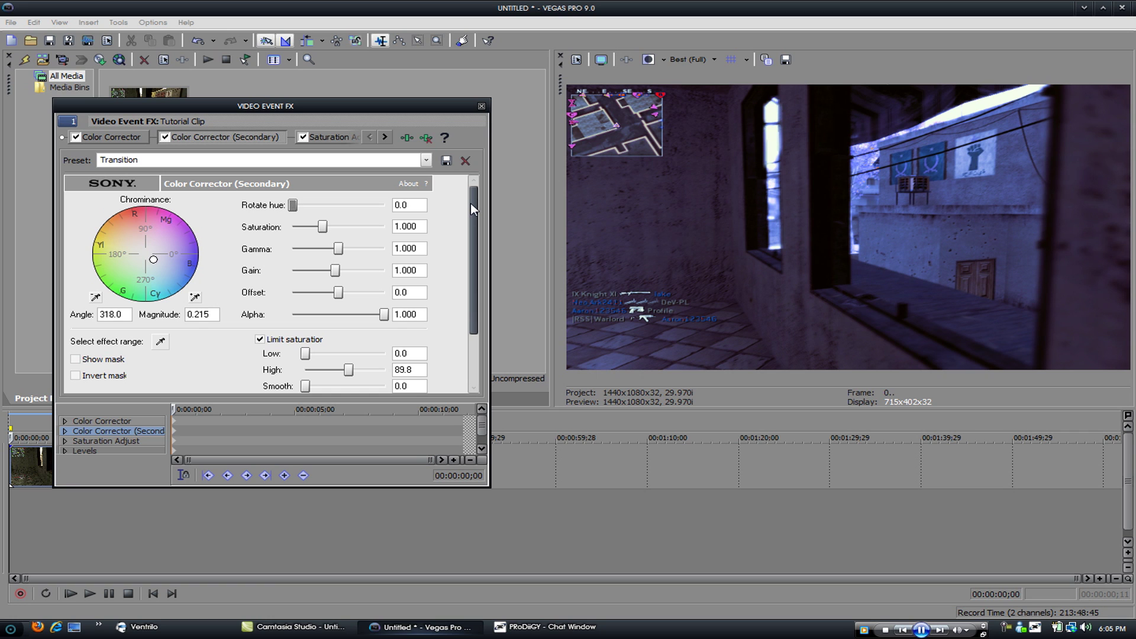
Step: Tint the chrominance wheel toward yellow-orange (42.5 / 0.260) and raise saturation to 1.137
drag(470, 204, 474, 234)
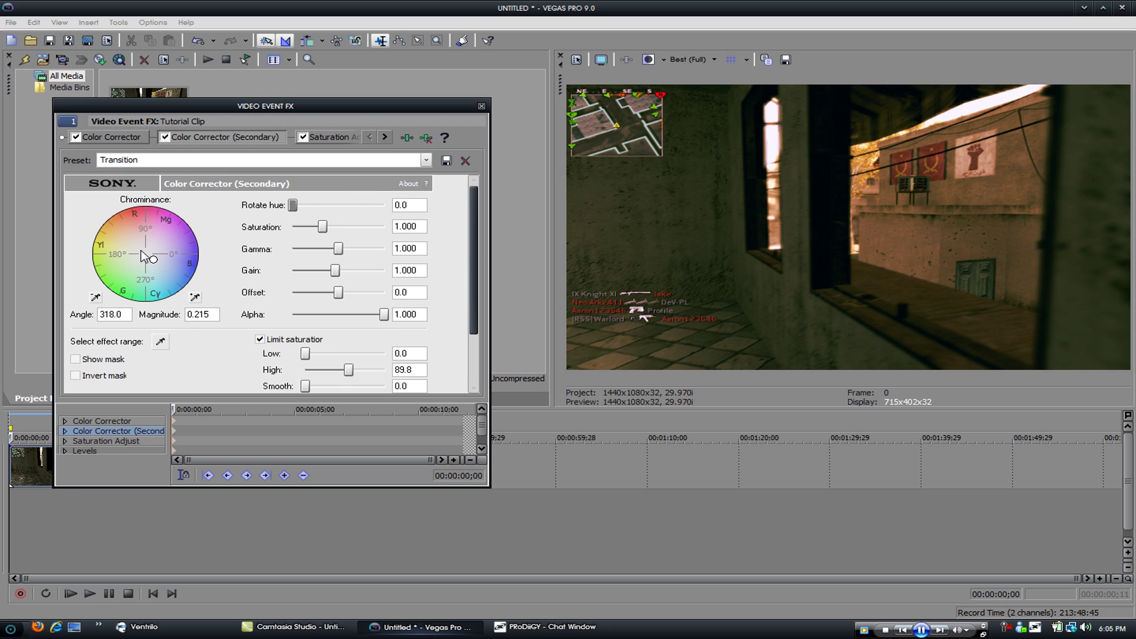
drag(148, 258, 151, 240)
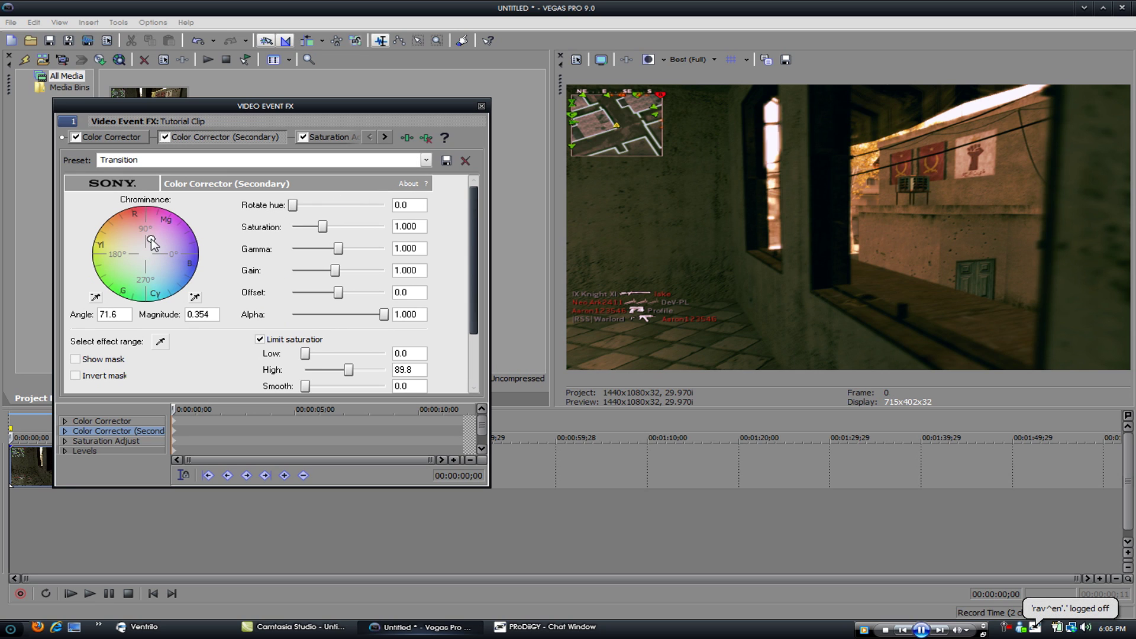
drag(152, 241, 150, 245)
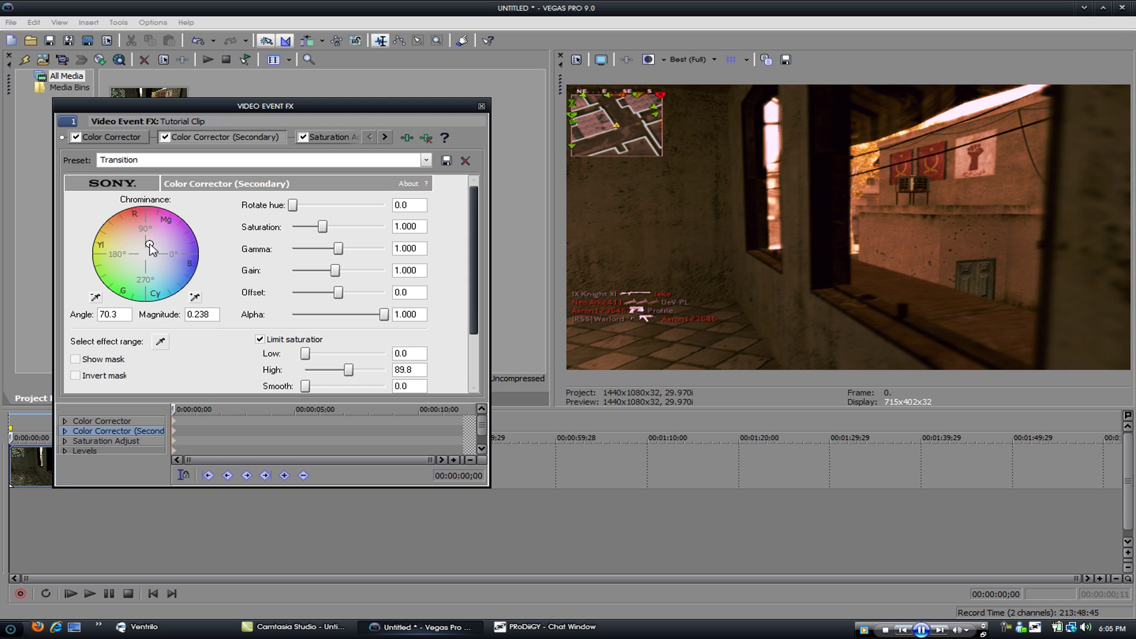
drag(150, 245, 156, 248)
drag(324, 227, 330, 230)
Step: Apply the Boost Midtones Saturation Adjust preset and narrow Spread to 0.694
click(330, 137)
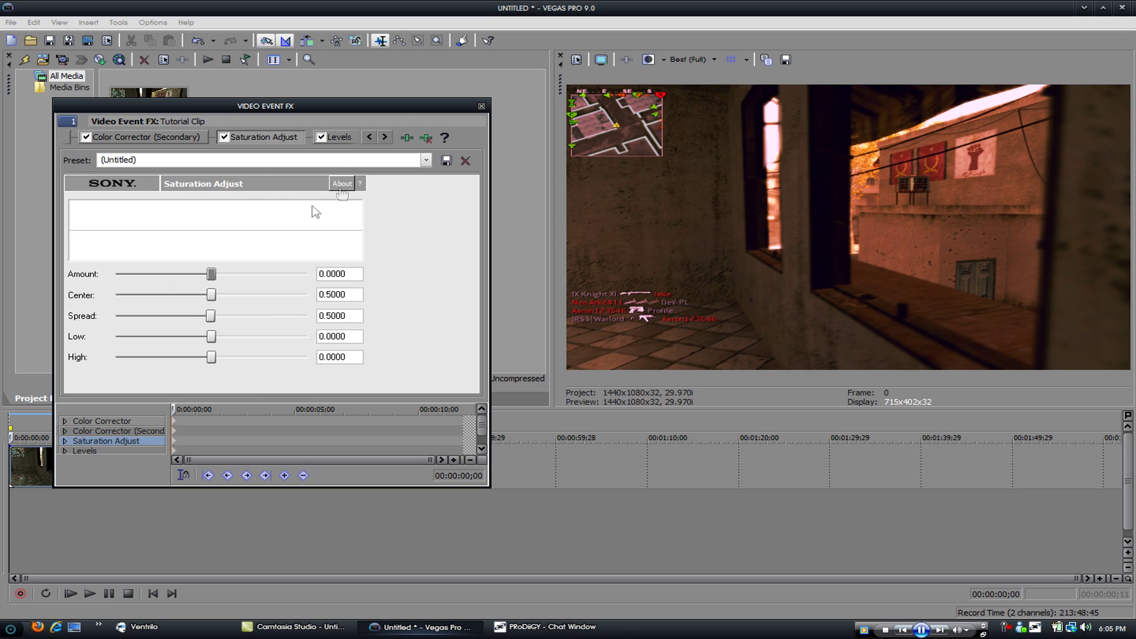
click(426, 160)
click(374, 184)
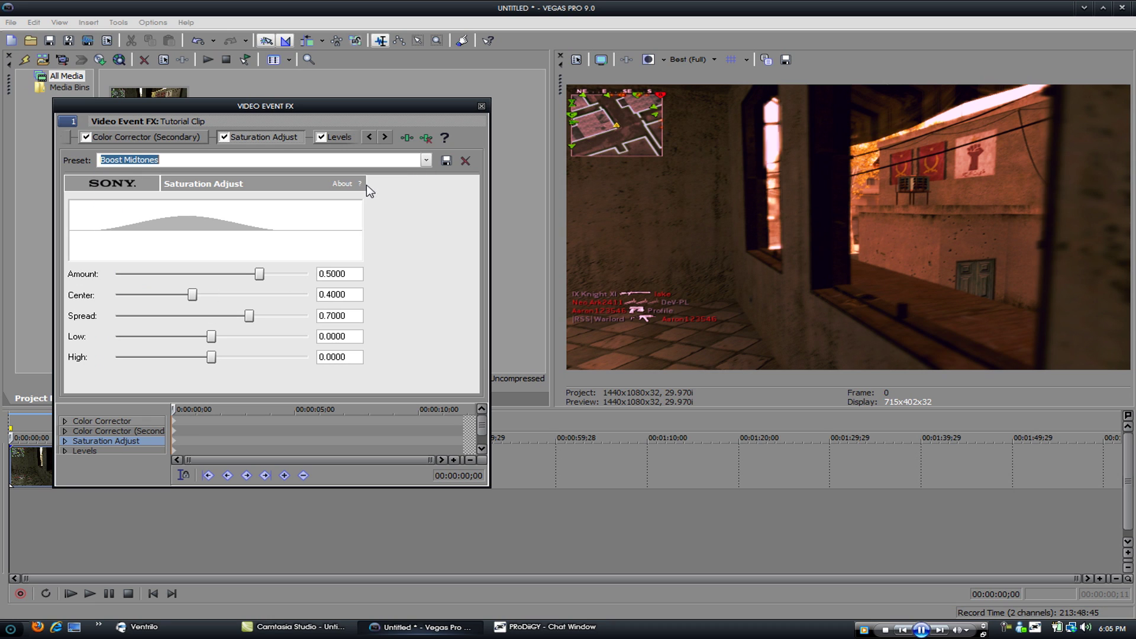
drag(249, 318, 402, 317)
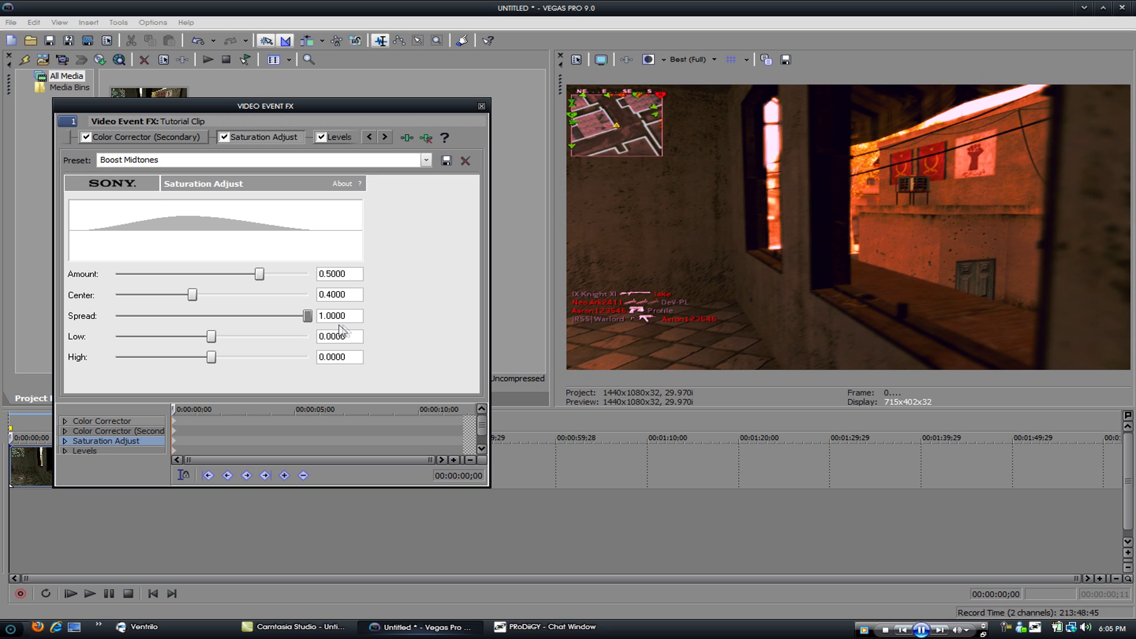
drag(307, 318, 274, 318)
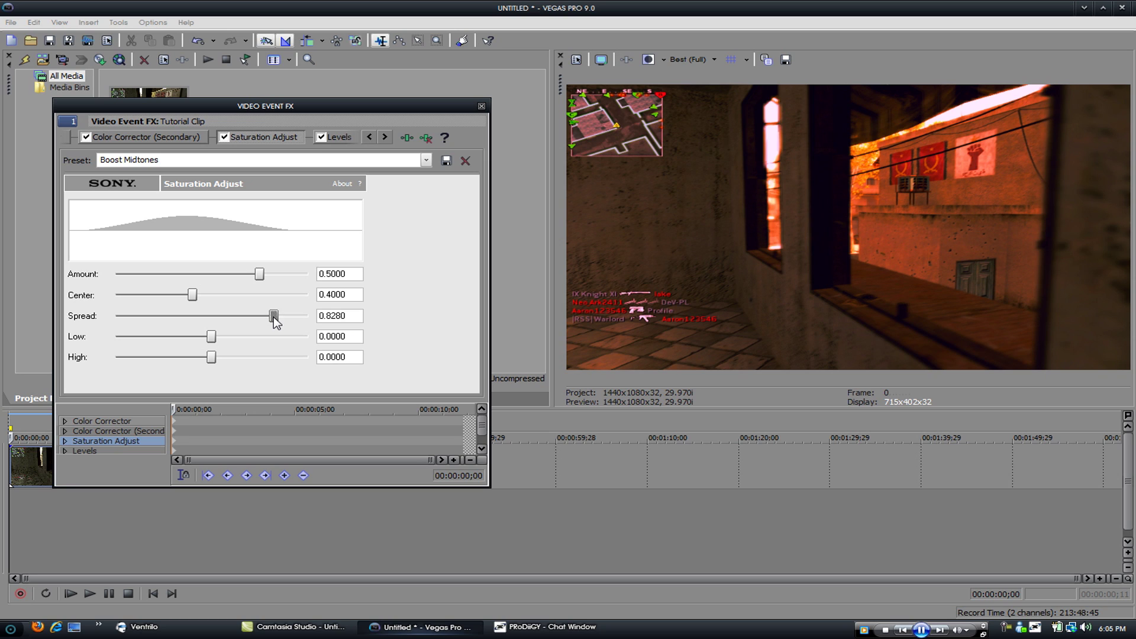
drag(274, 318, 249, 318)
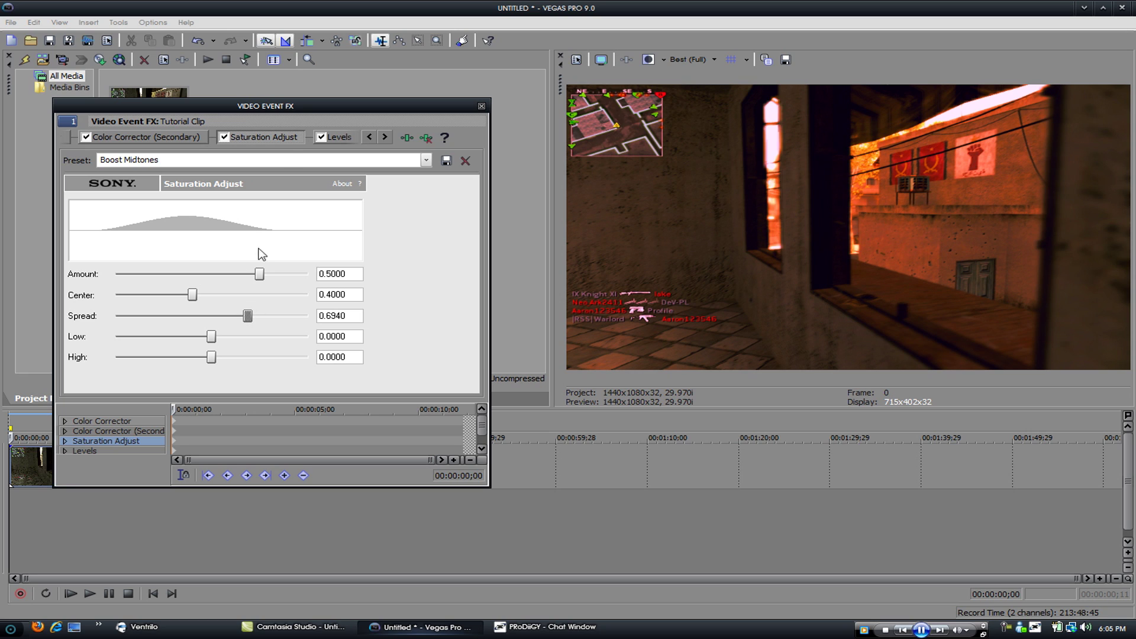
Step: Set Levels to the Studio RGB to Computer RGB preset and close the effects window
click(384, 137)
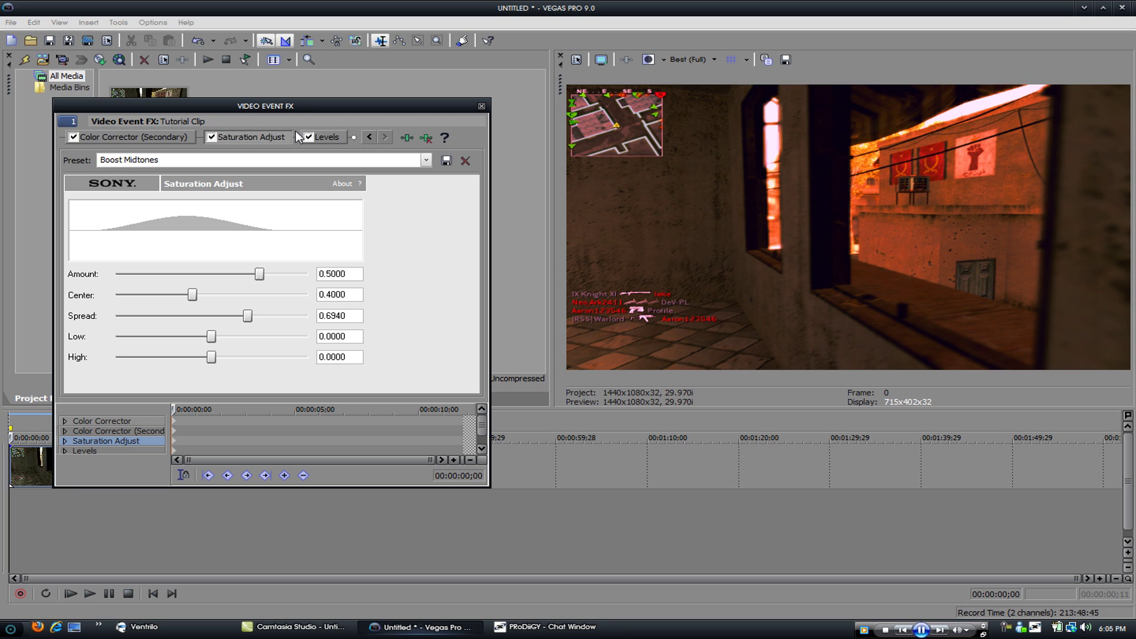
click(326, 137)
click(426, 161)
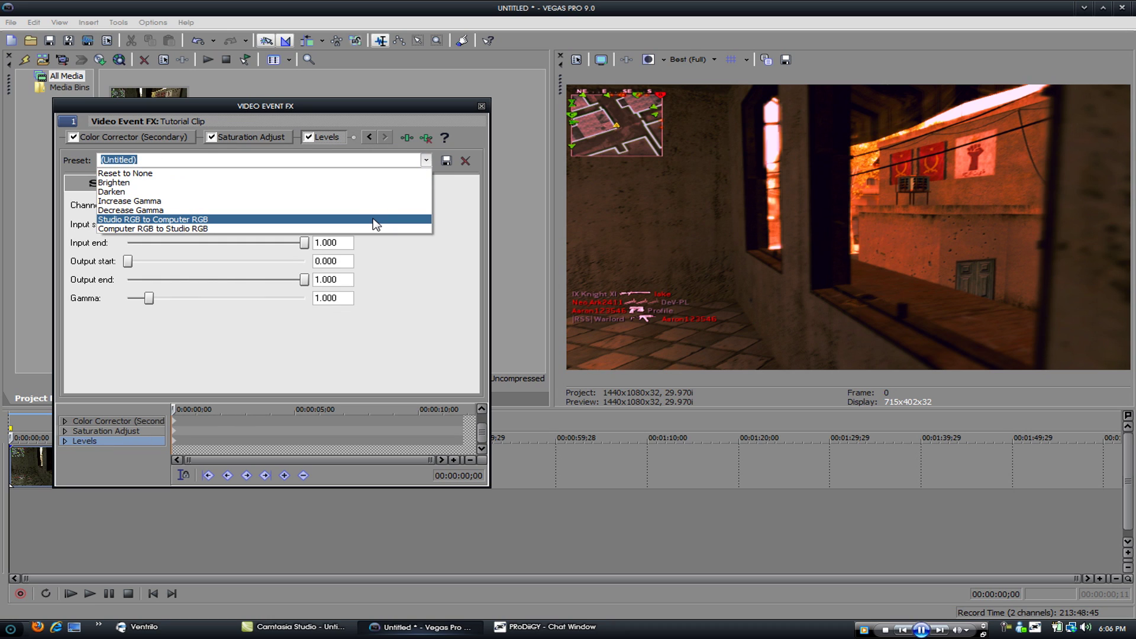
click(376, 220)
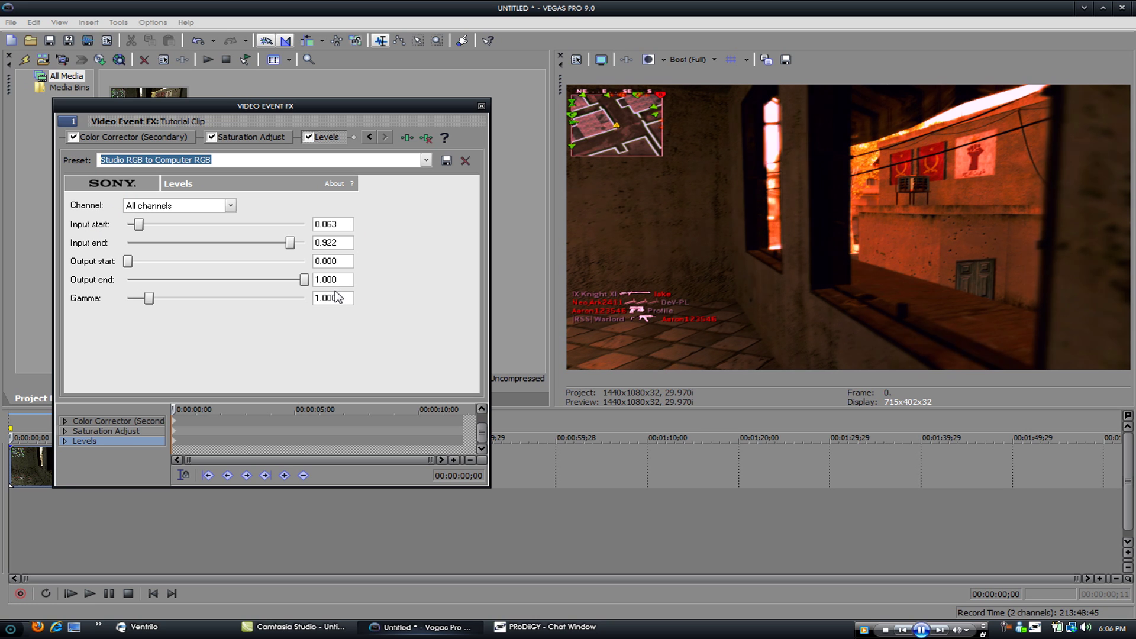
click(482, 107)
Step: Set a loop region over the whole clip and open File > Render As
drag(115, 520, 2, 532)
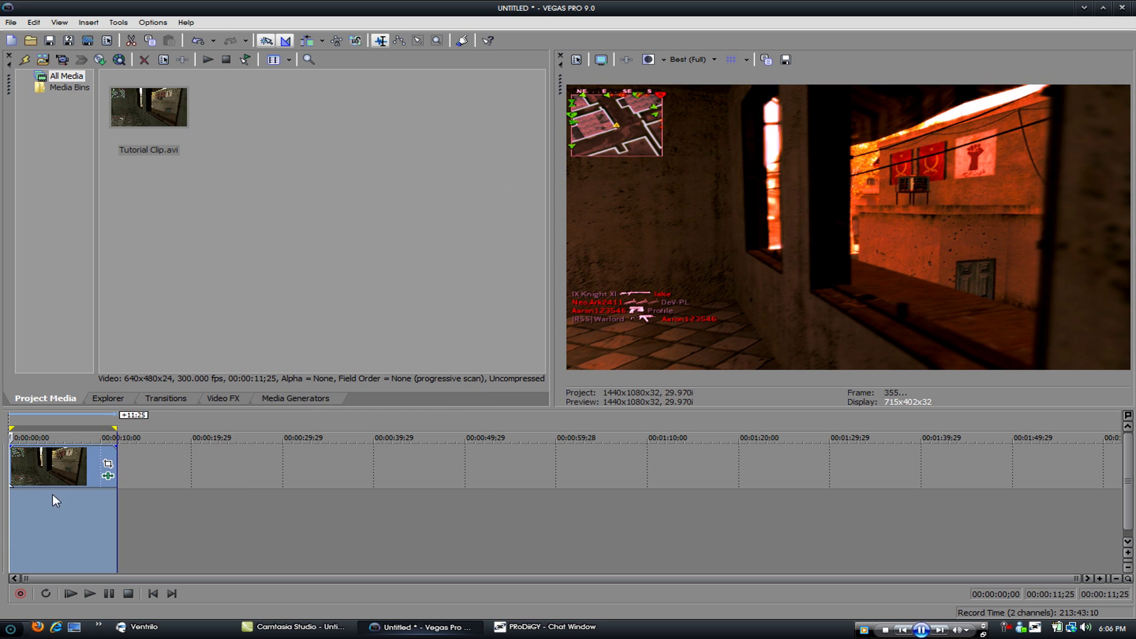
click(11, 22)
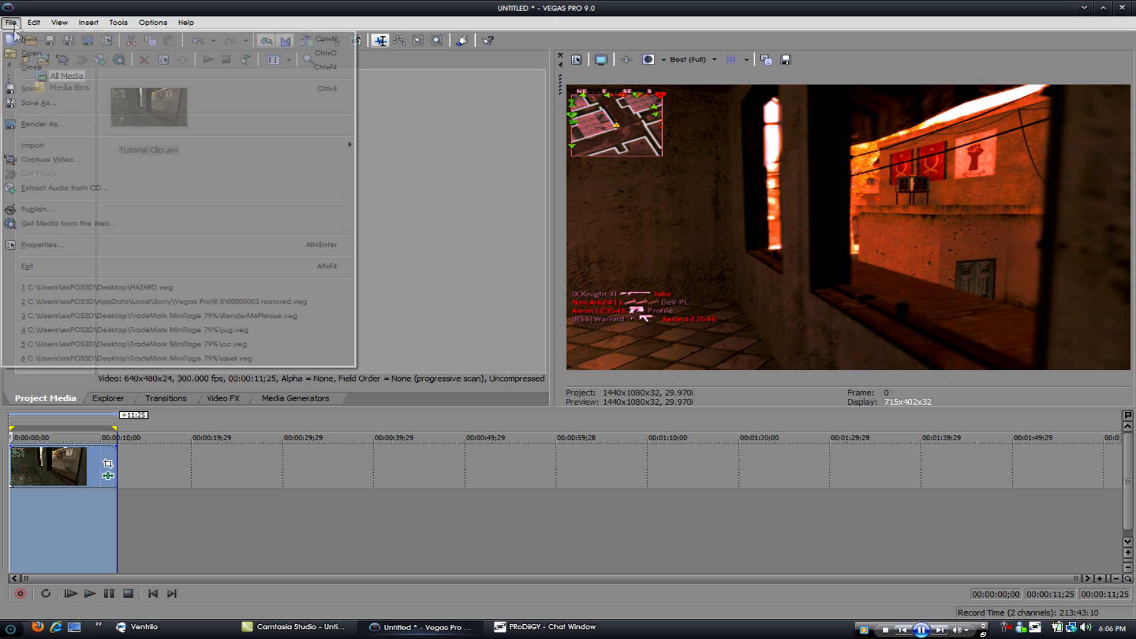
click(41, 124)
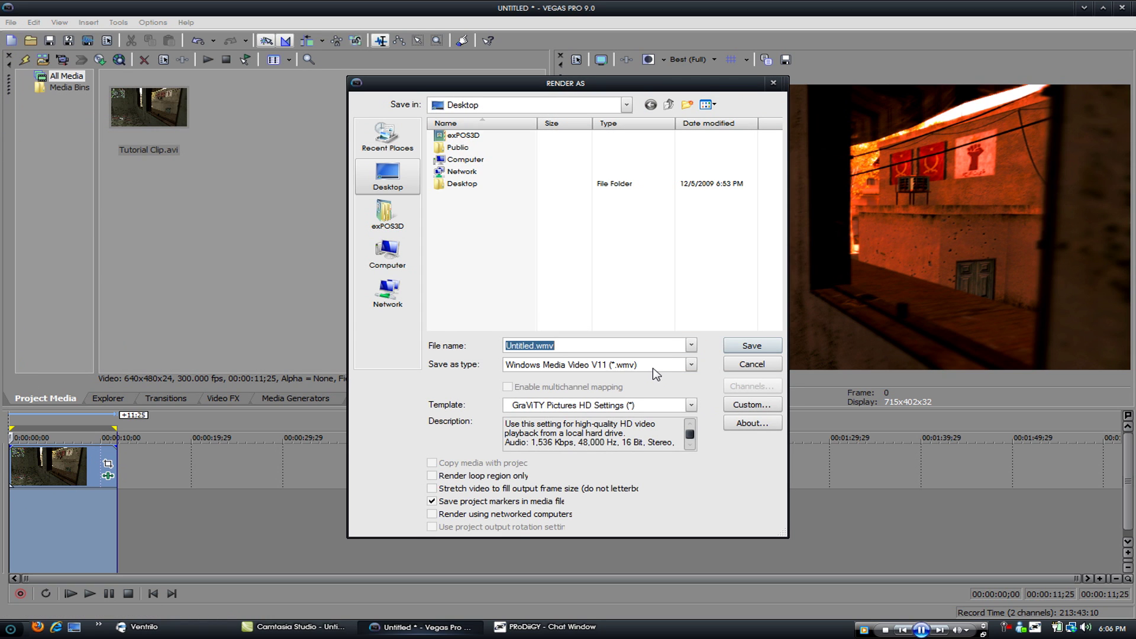
Step: Name the Windows Media Video render file 'Finished=D' on the Desktop
text(Finished.D)
key(BackSpace)
key(BackSpace)
text(=:D)
key(Left)
key(BackSpace)
click(763, 405)
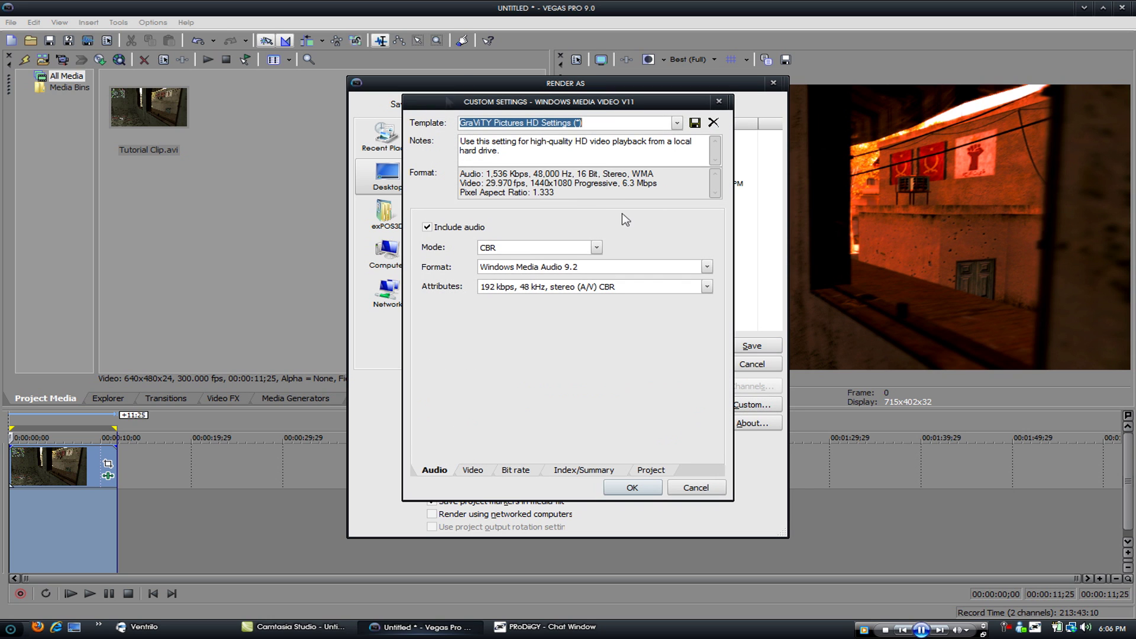
Step: Accept the HD custom settings at 20M Internet/LAN bit rate and start rendering Finished=D.wmv
drag(629, 104, 387, 128)
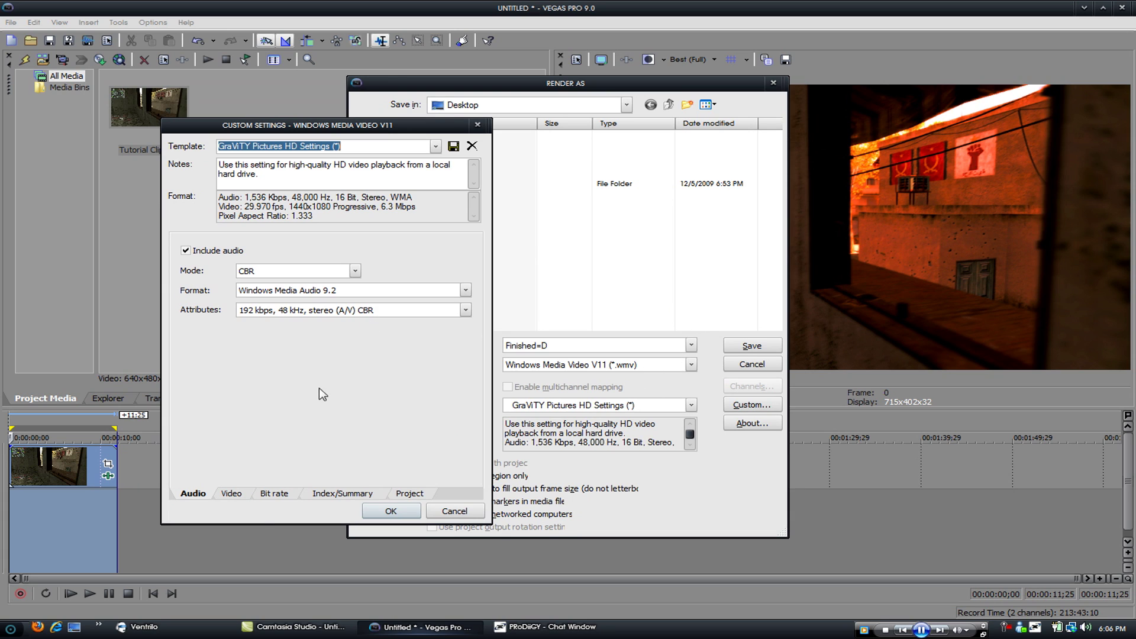
click(233, 494)
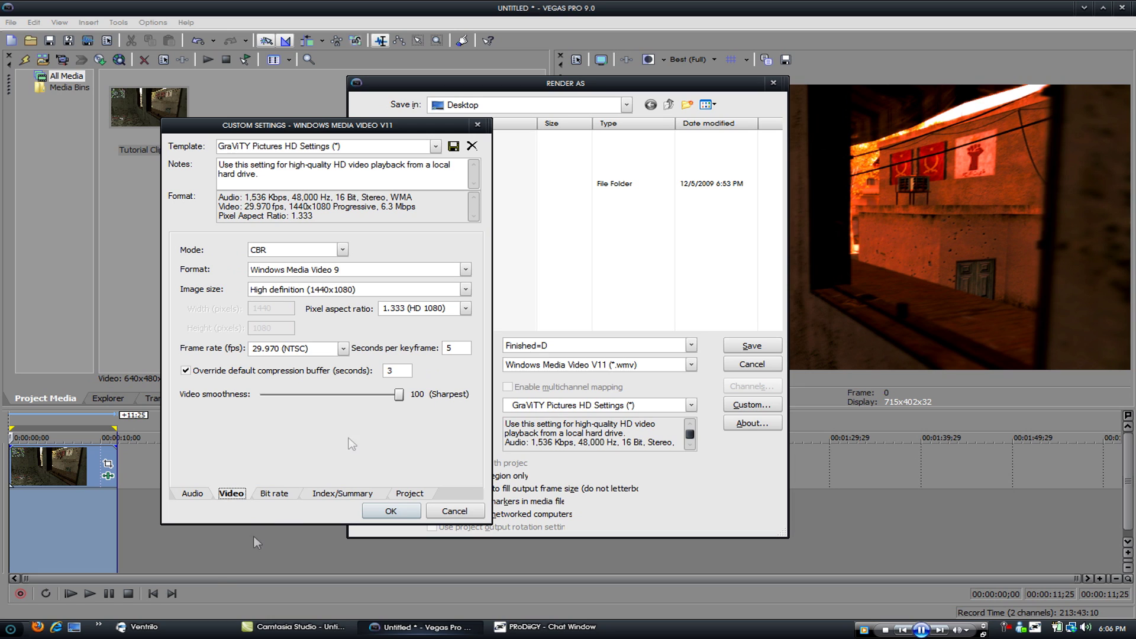
click(280, 496)
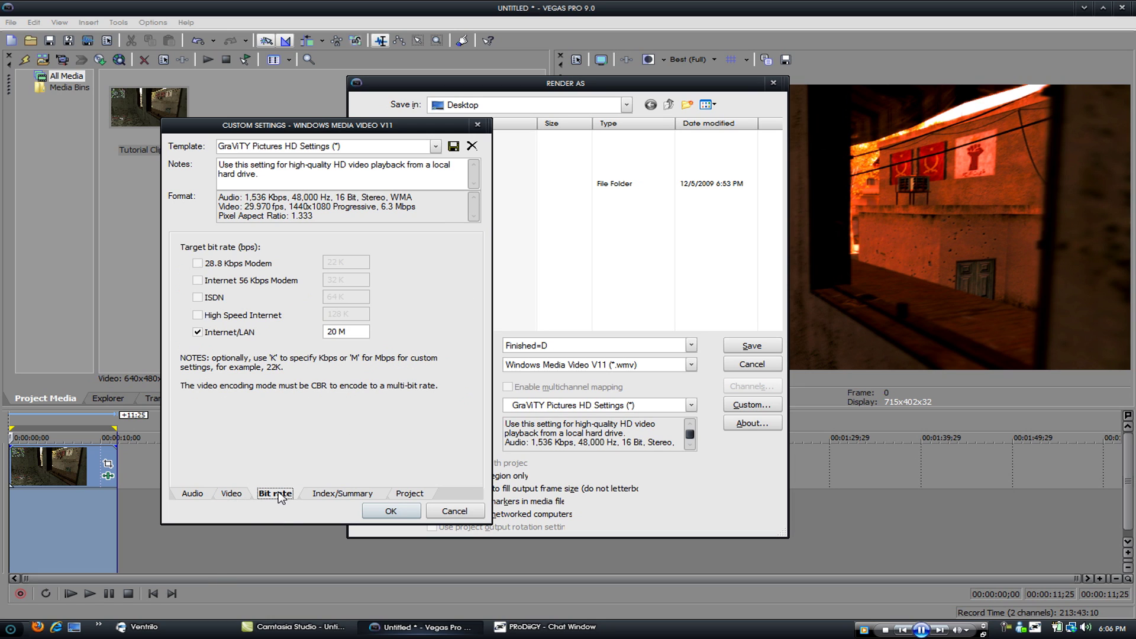
click(406, 512)
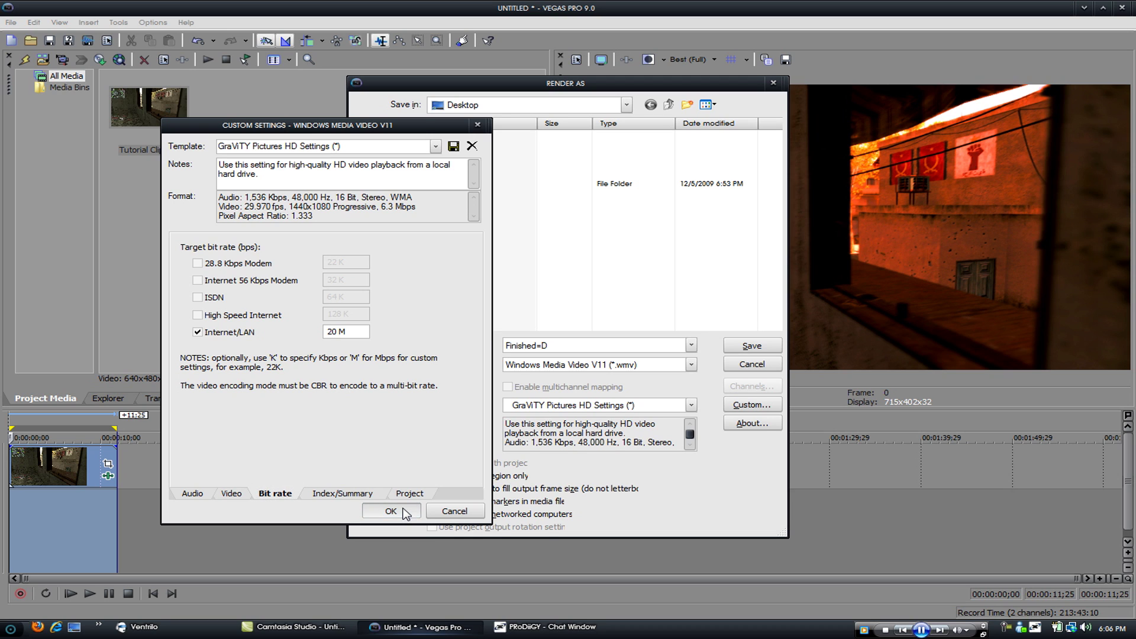
click(762, 352)
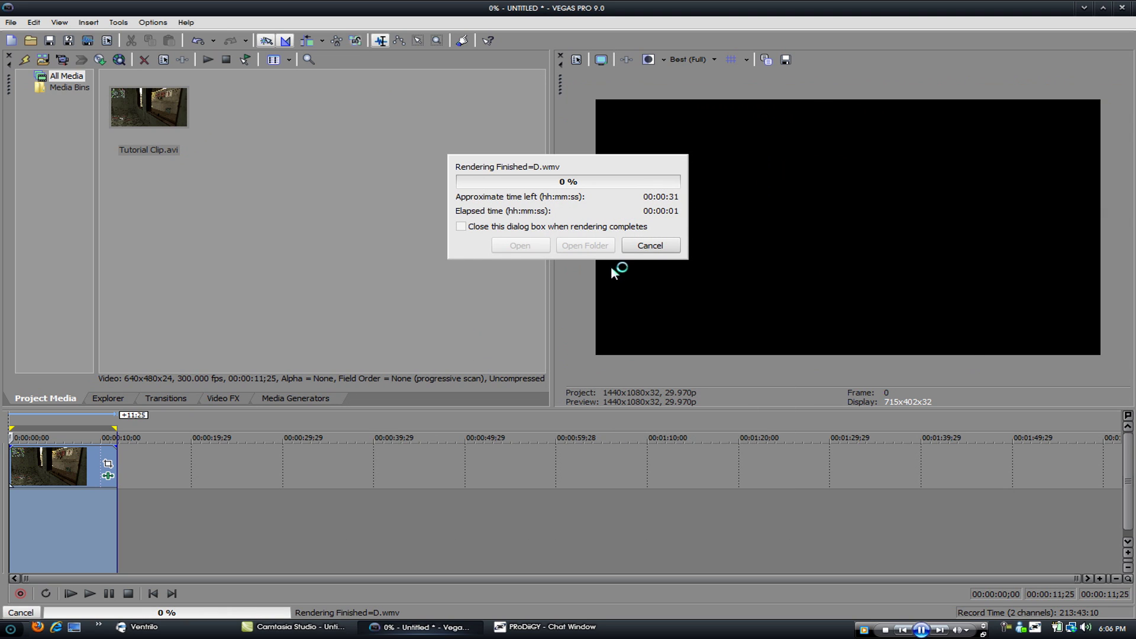